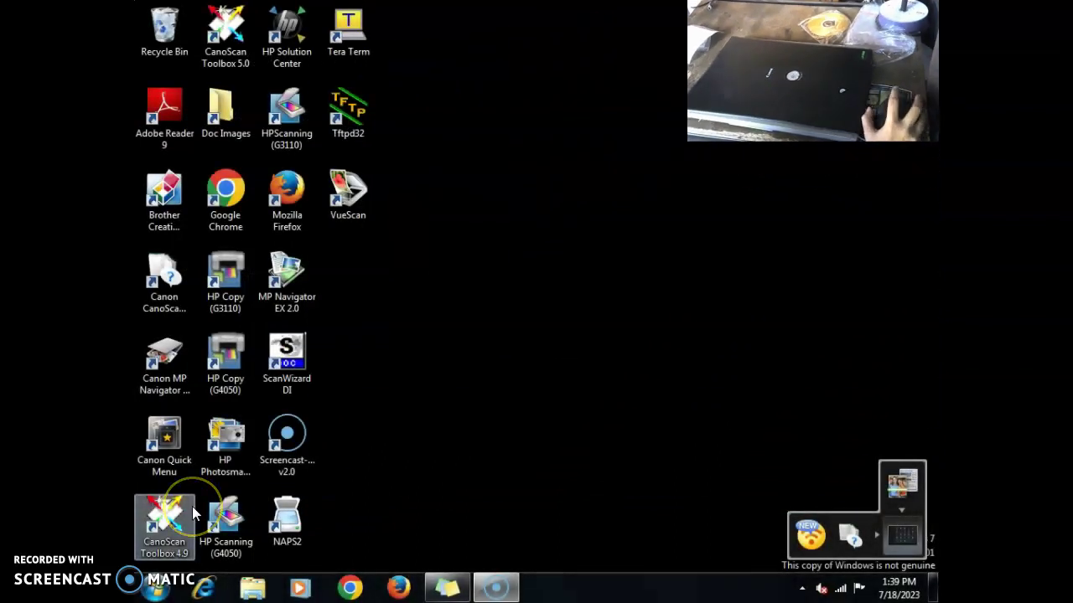
# - Open CanoScan Toolbox 4.9 and select CanoScan LiDE 25 as the scanner in its settings
pyautogui.doubleClick(161, 517)
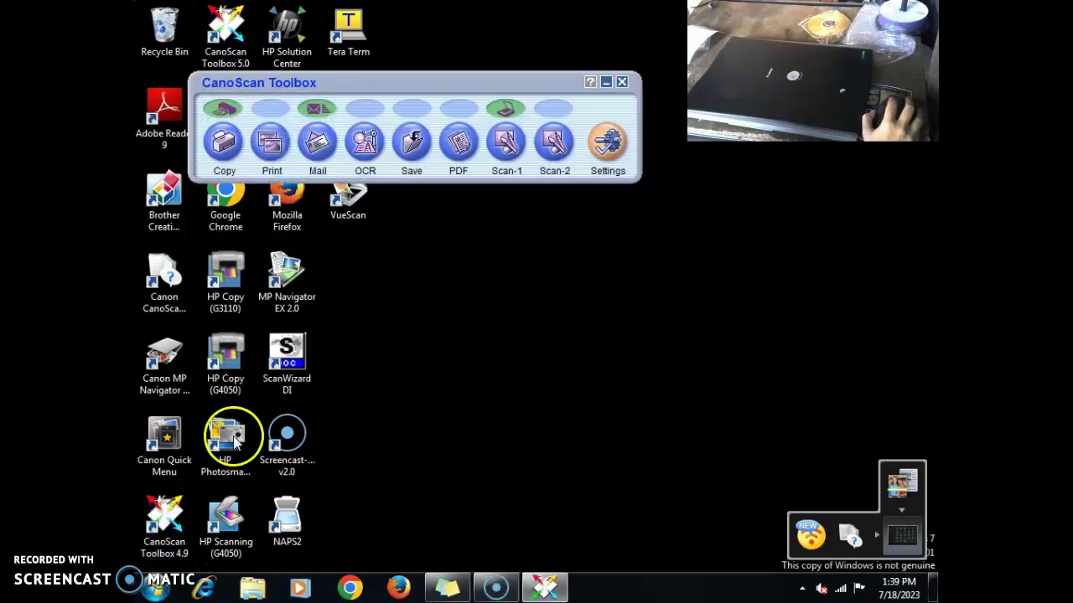
pyautogui.click(610, 144)
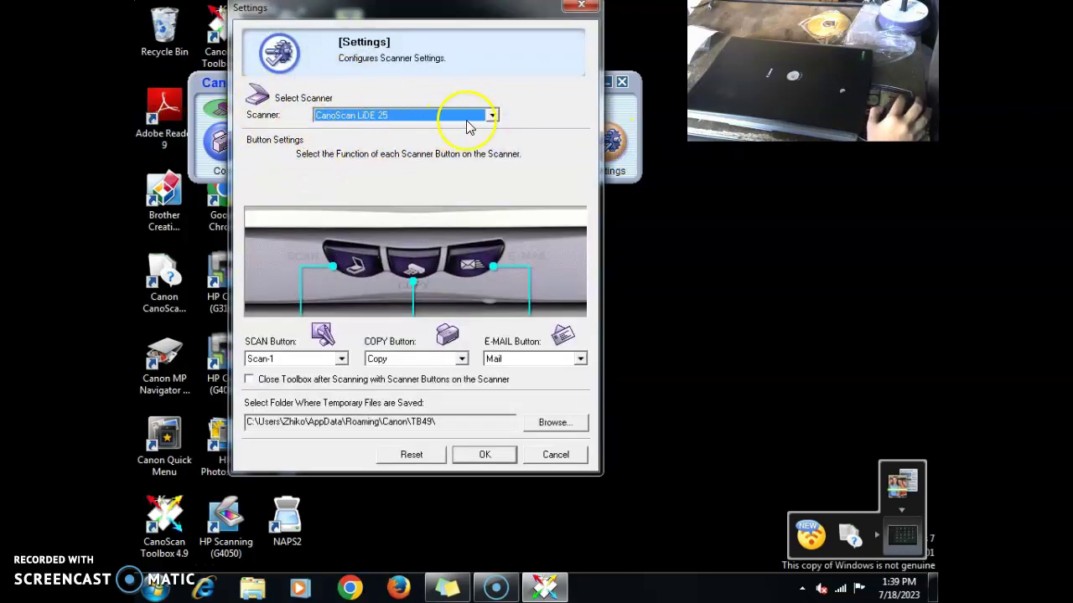
pyautogui.click(493, 116)
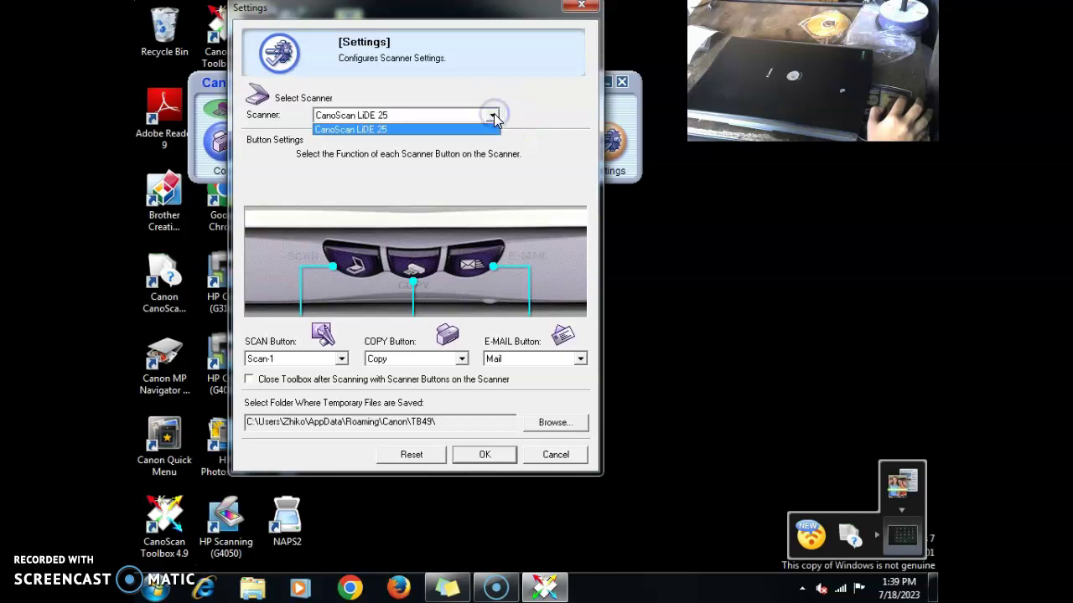
pyautogui.click(395, 109)
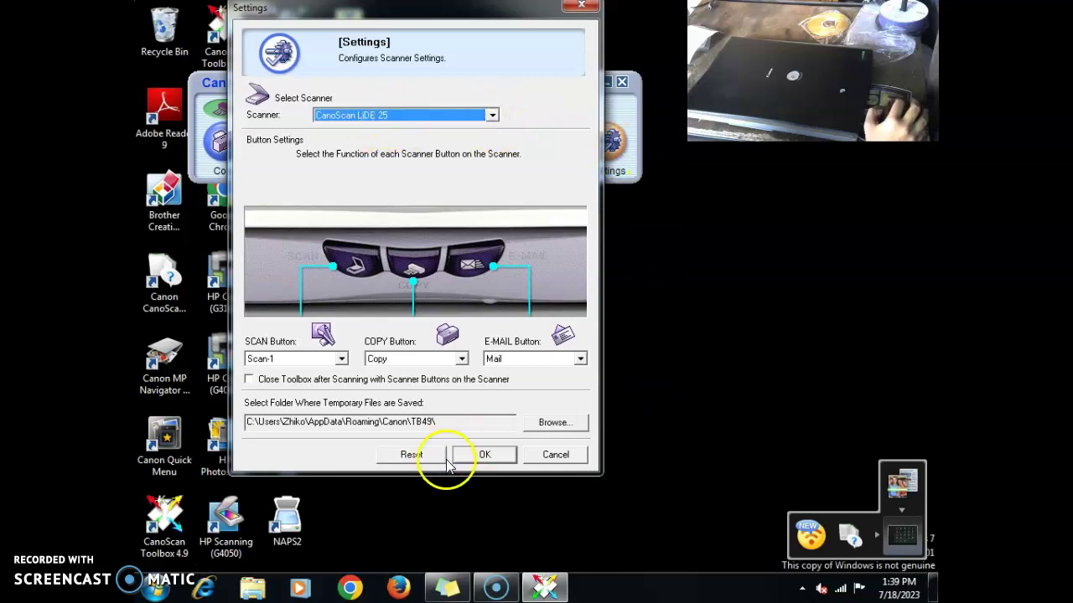
pyautogui.click(475, 456)
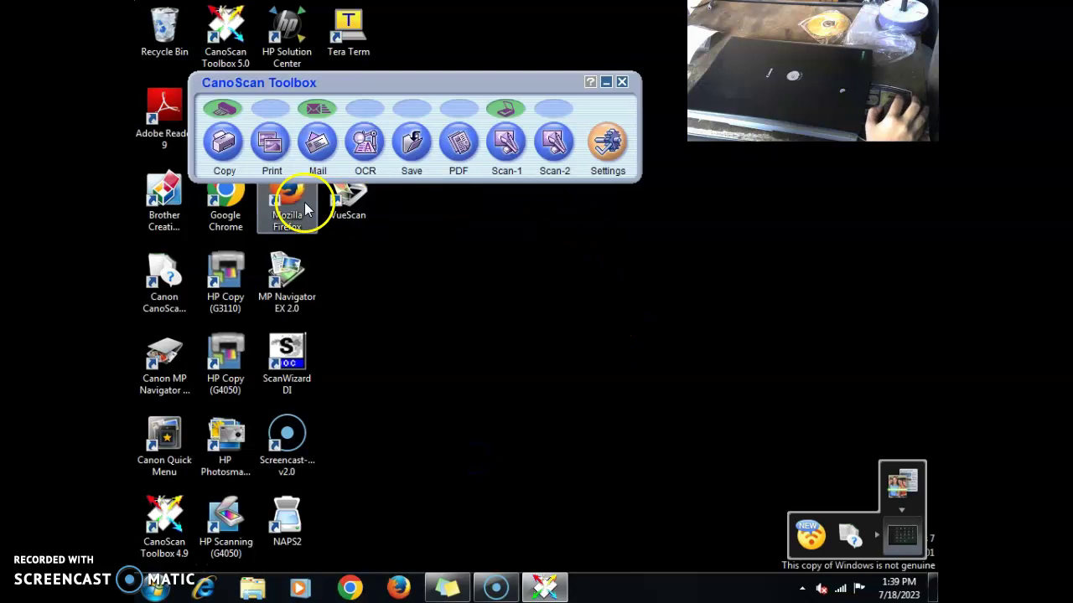
# - Open the Save scan function and set scan mode Color, image quality 200 dpi and paper size A4
pyautogui.click(413, 144)
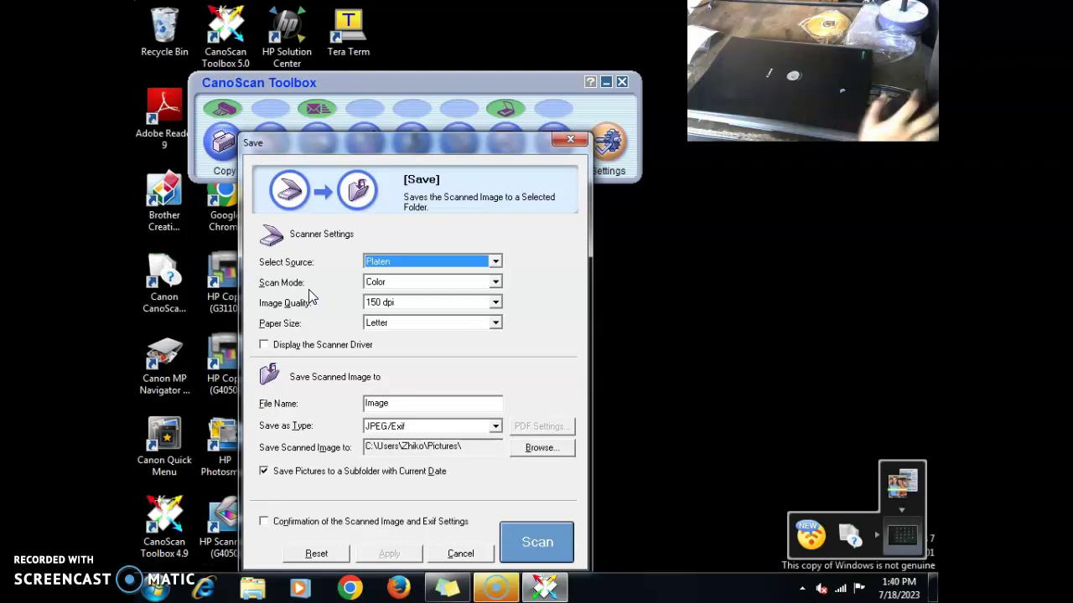
pyautogui.click(496, 283)
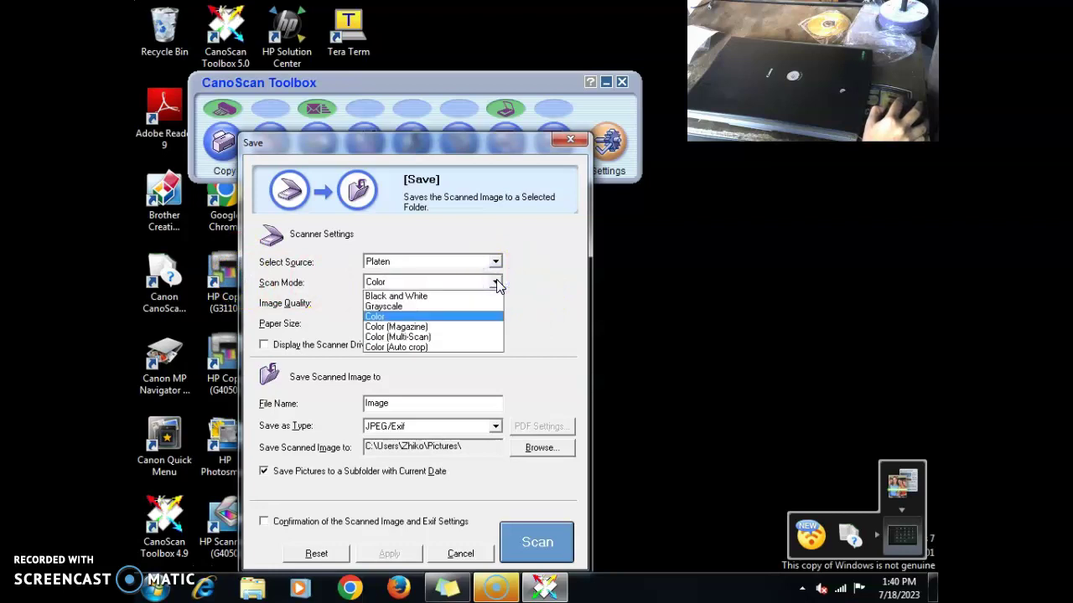
pyautogui.click(496, 284)
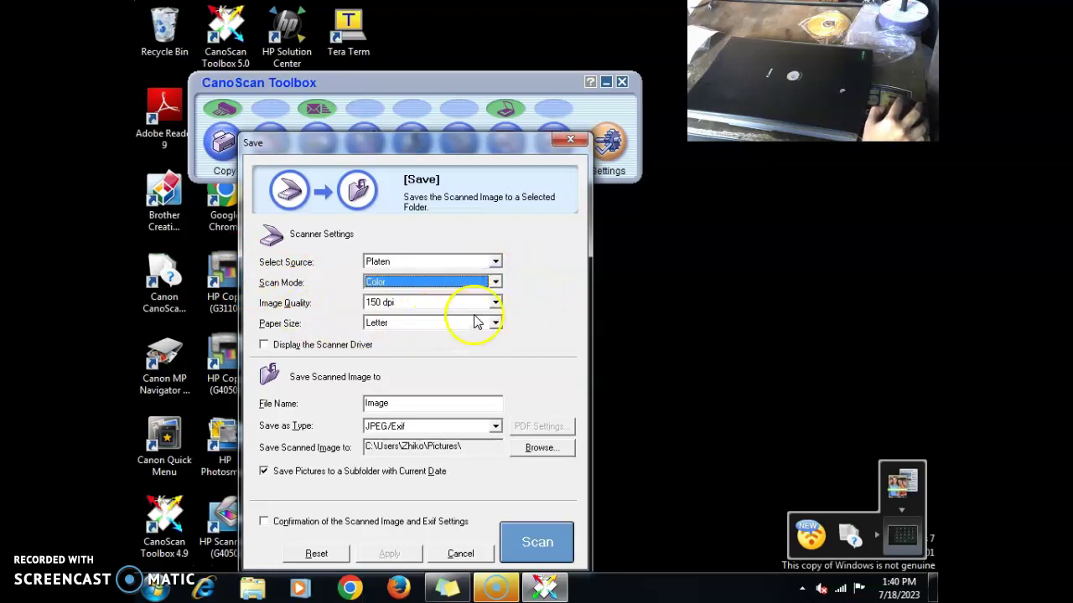
pyautogui.click(493, 302)
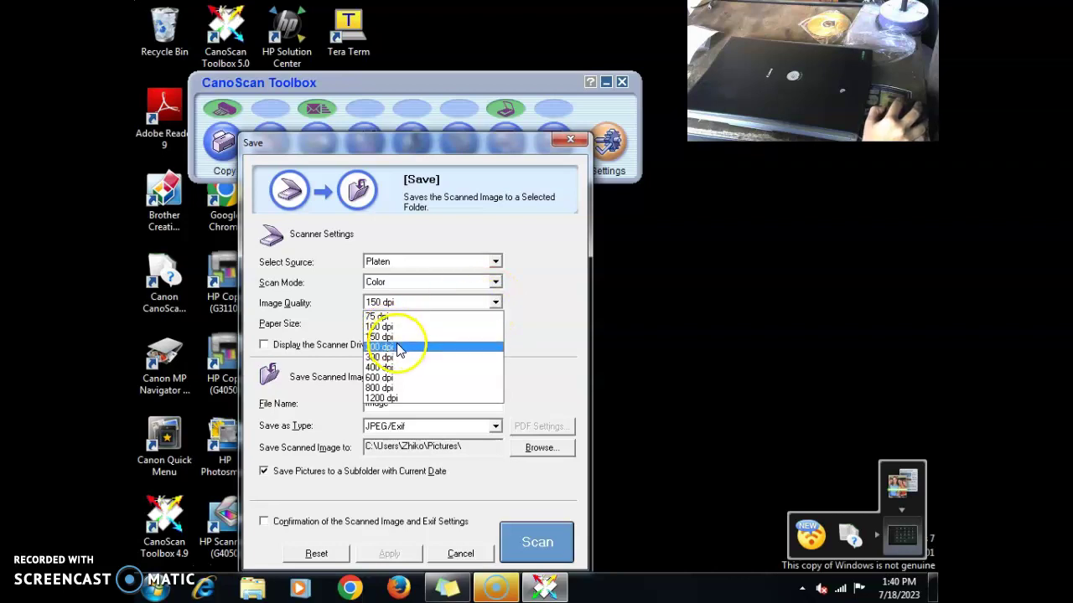
pyautogui.click(399, 350)
pyautogui.click(497, 324)
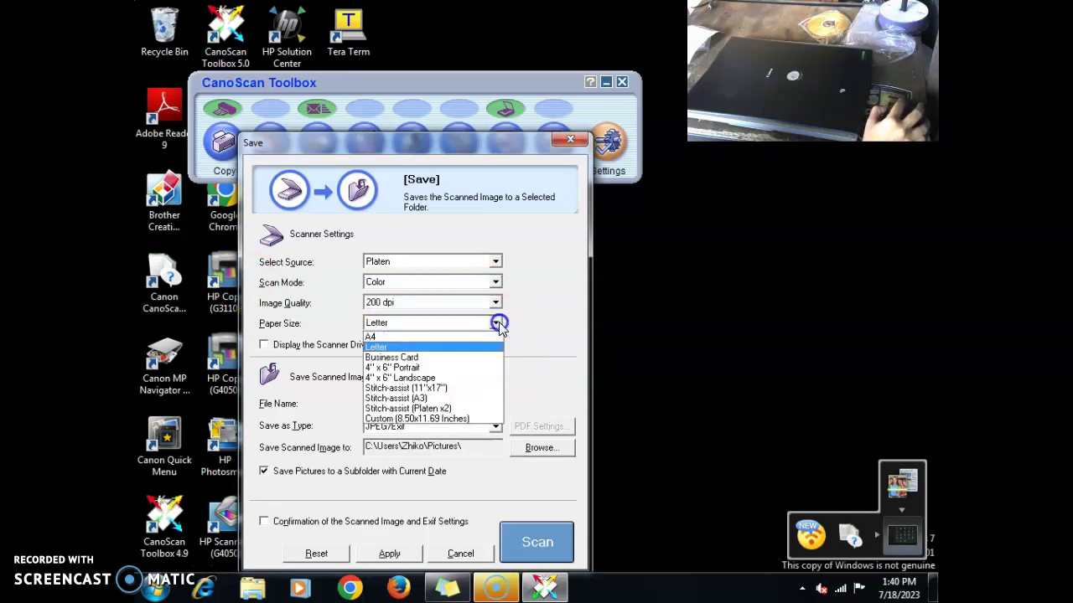
pyautogui.scroll(1, 443, 352)
pyautogui.click(423, 336)
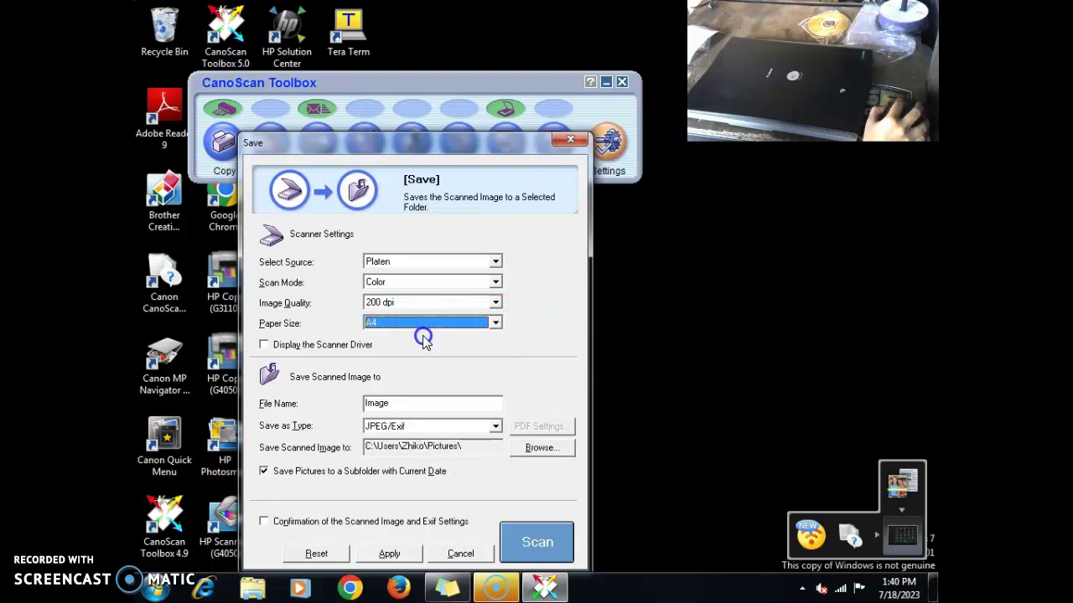
# - Enter the person's name as the scan's file name, set the file type to PDF and choose My Pictures as the destination folder
pyautogui.click(399, 408)
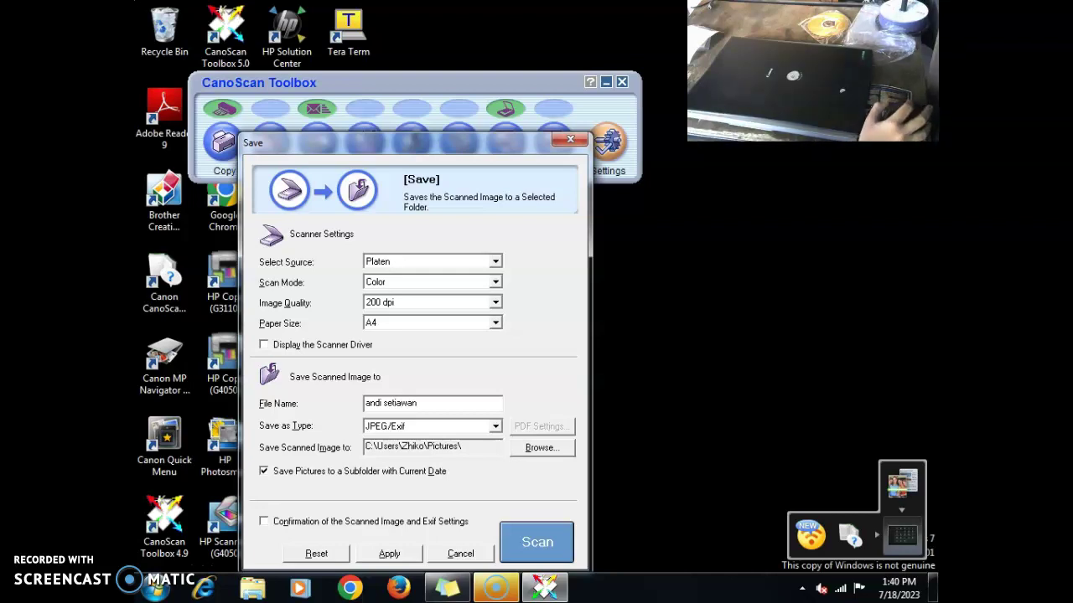
pyautogui.click(495, 425)
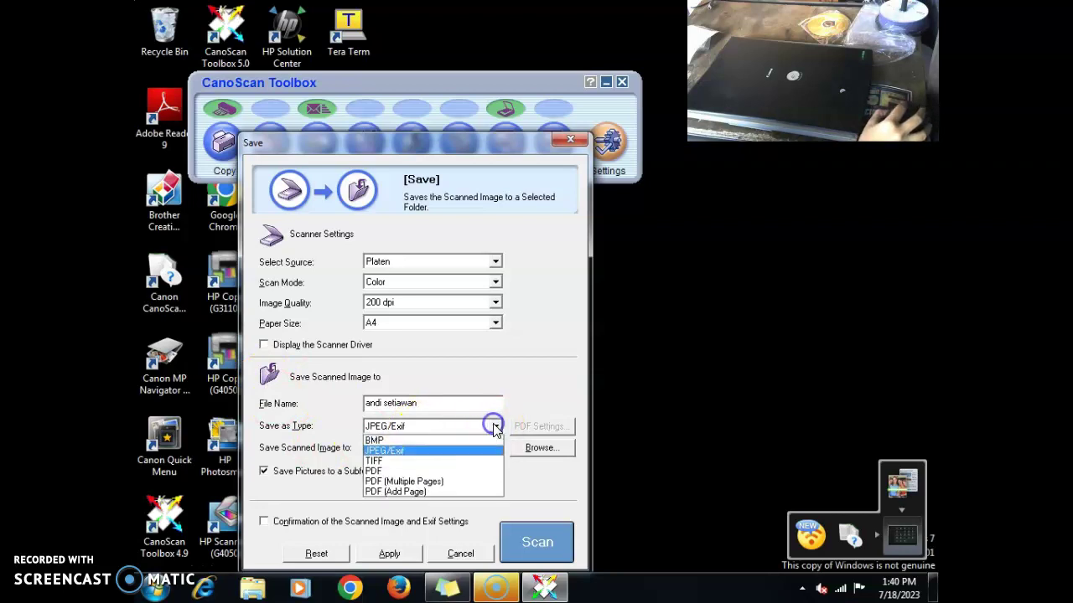
pyautogui.click(397, 472)
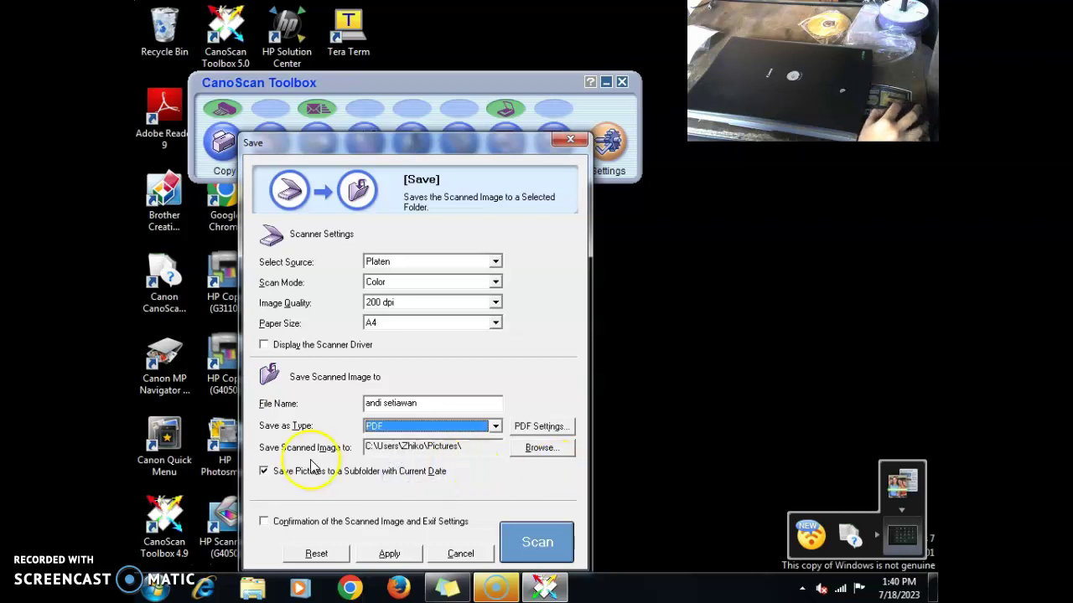
pyautogui.click(541, 453)
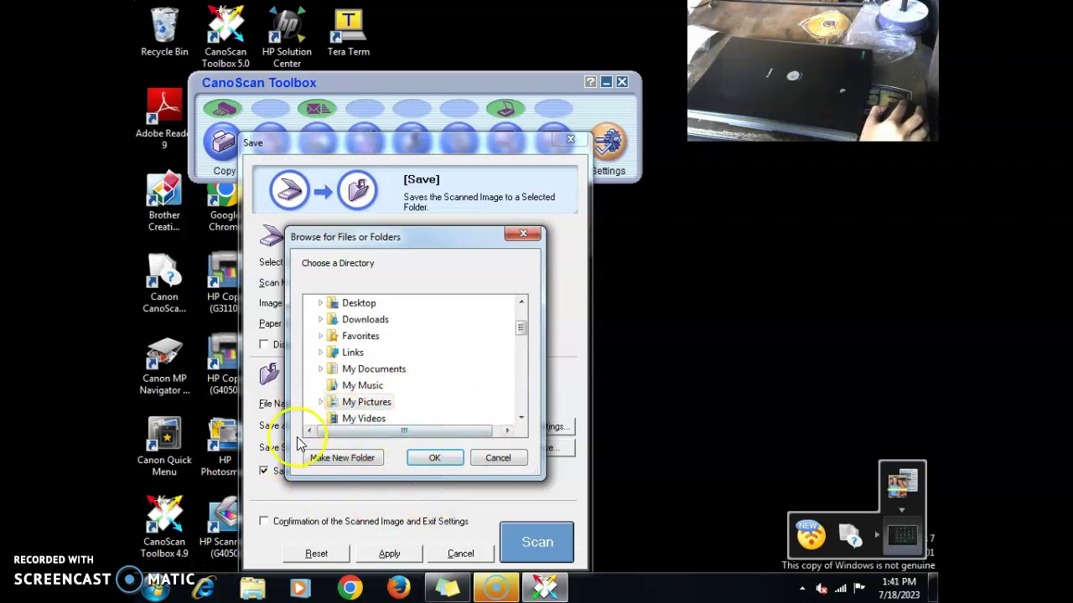
pyautogui.click(444, 463)
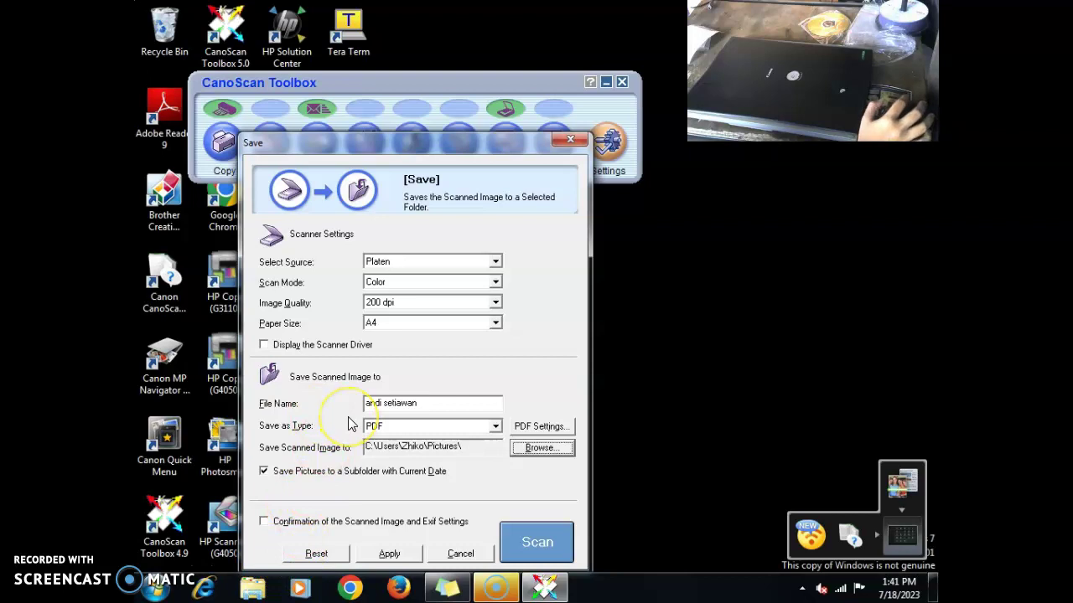
# - Enable displaying the scanner driver, apply the save settings and start the scan to open ScanGear CS
pyautogui.click(265, 345)
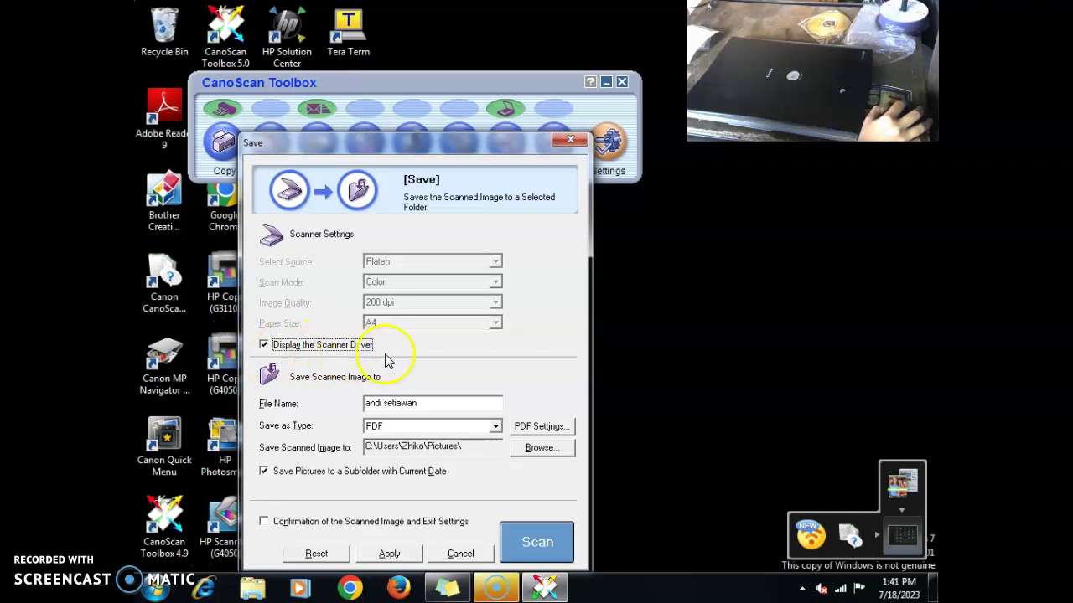
pyautogui.click(389, 555)
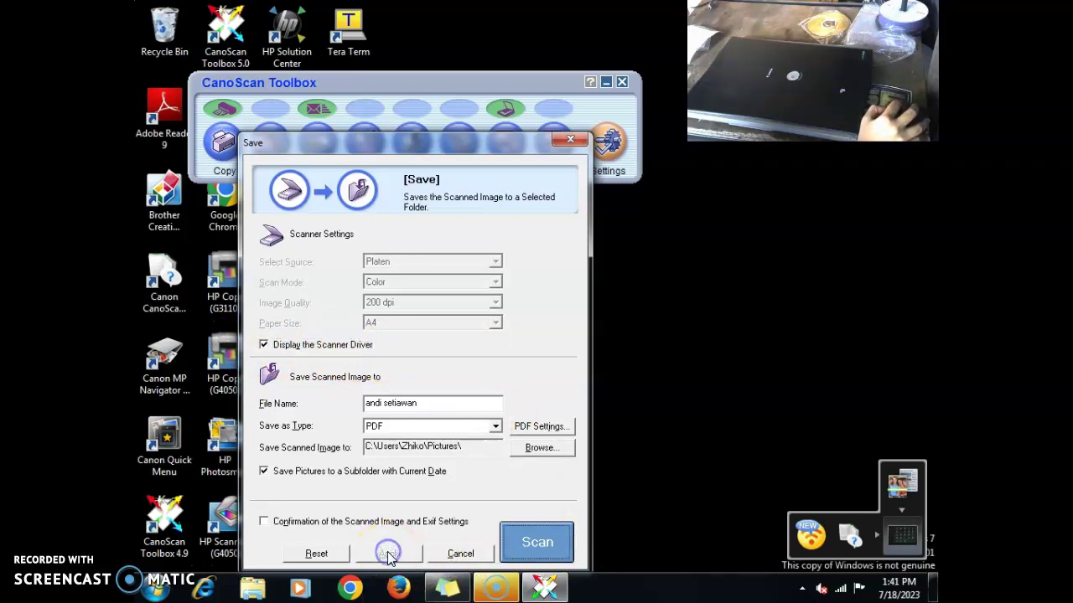
pyautogui.click(548, 551)
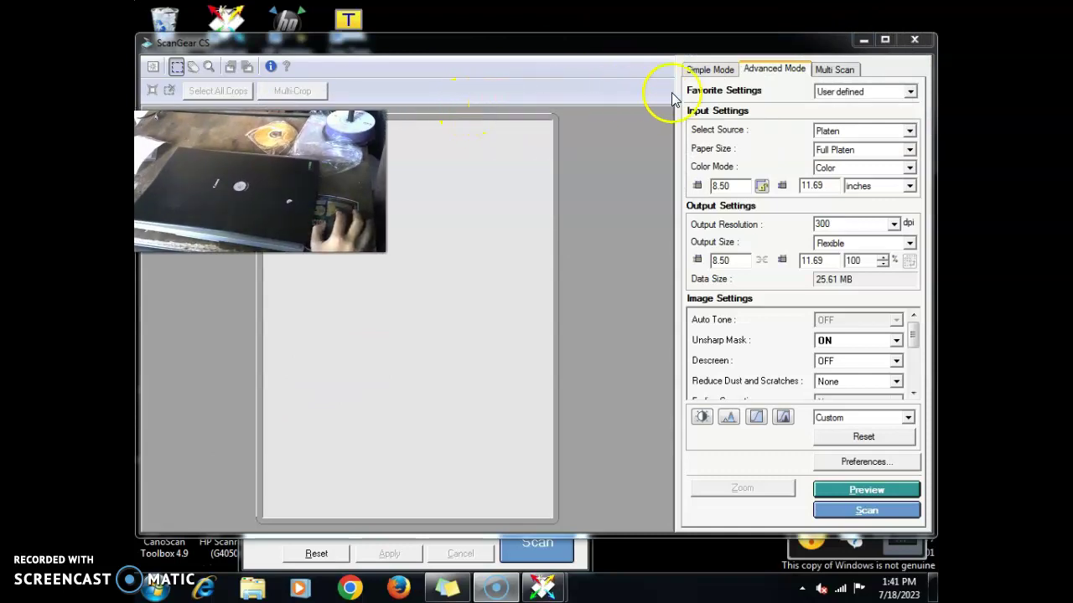
# - Look through the Simple Mode and Multi Scan options, accepting the reset to defaults, and return to Advanced Mode
pyautogui.click(725, 70)
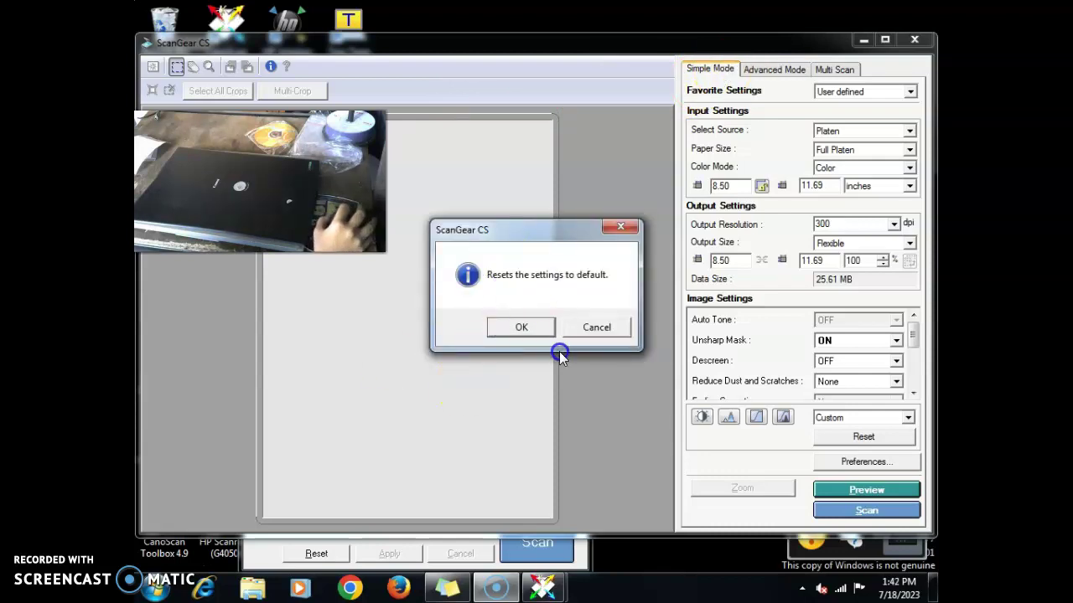
pyautogui.click(515, 327)
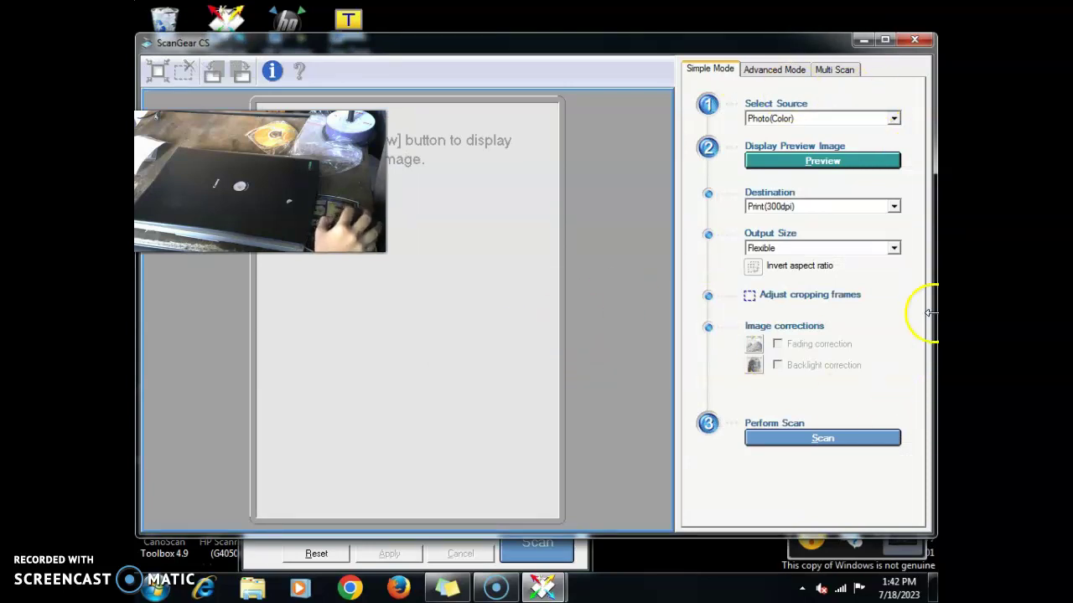
pyautogui.click(769, 69)
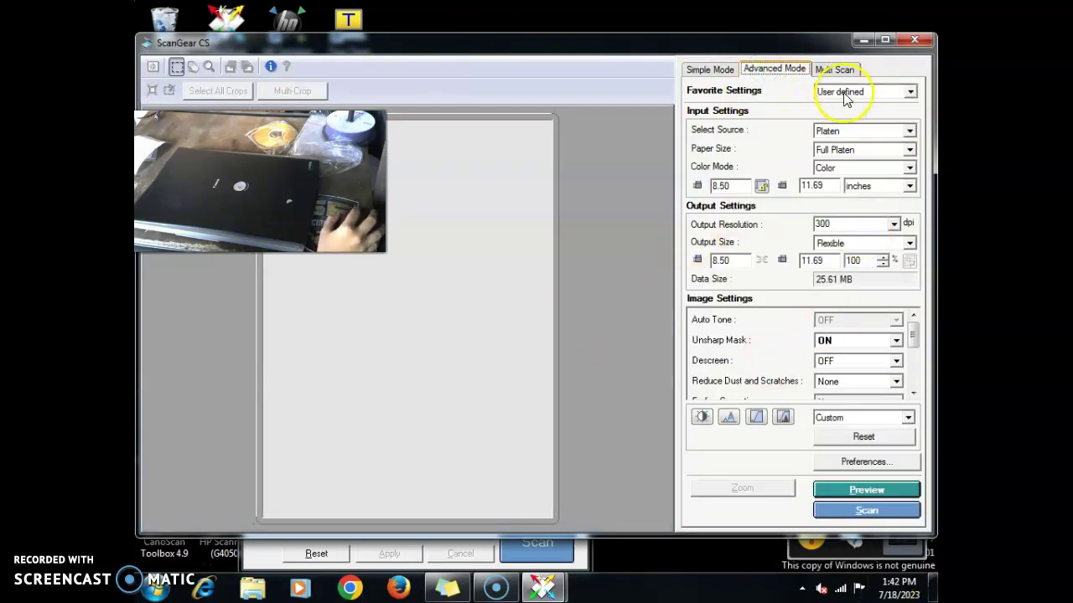
pyautogui.click(834, 70)
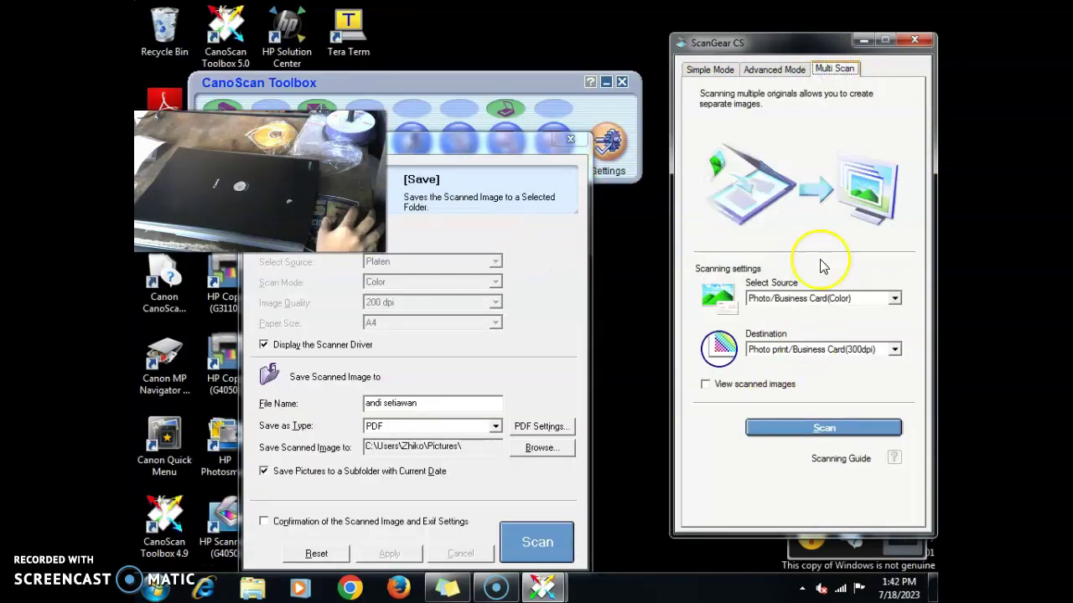
pyautogui.click(773, 70)
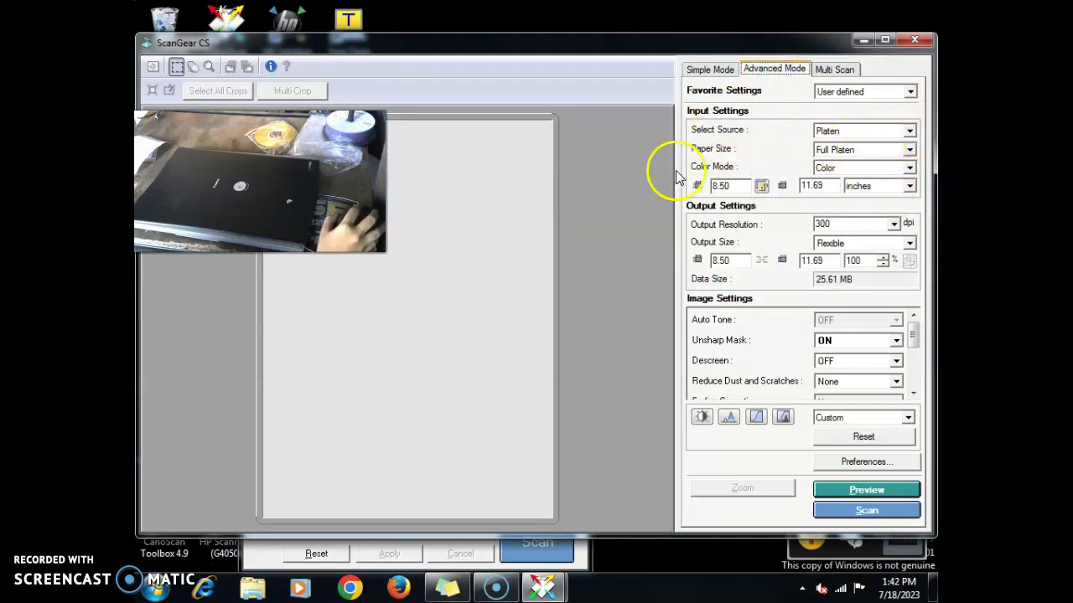
# - Set the driver's paper size to A4, color mode to Color and output resolution to 200 dpi
pyautogui.click(909, 149)
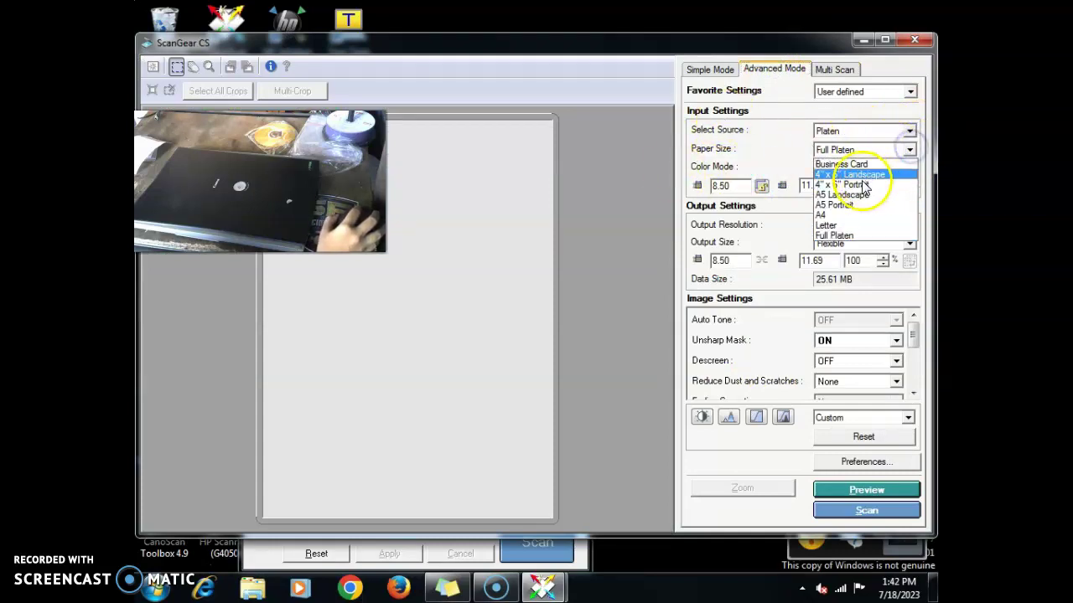
pyautogui.click(854, 216)
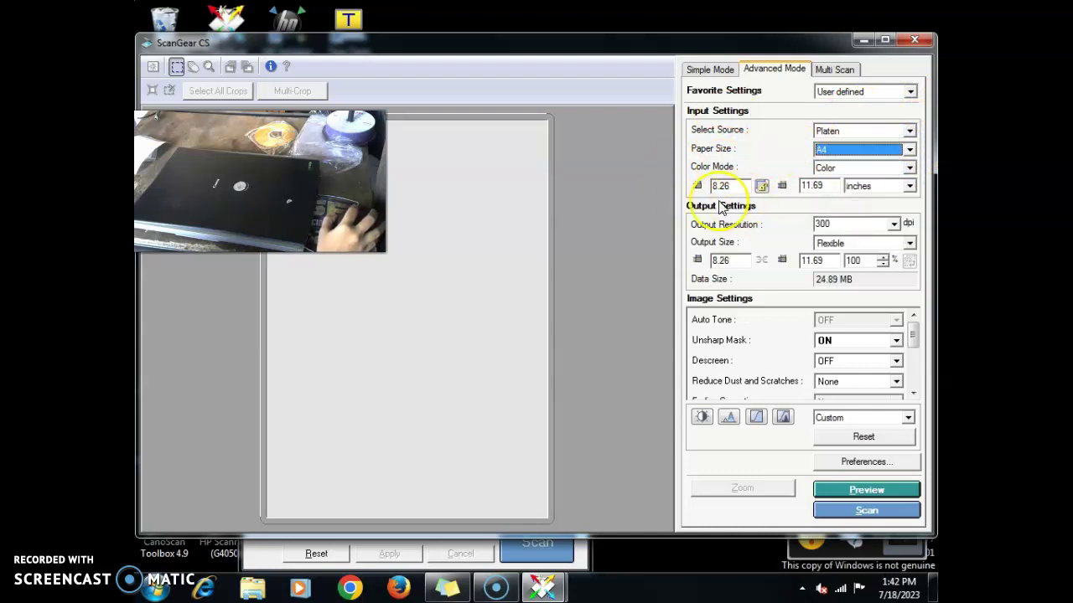
pyautogui.click(910, 169)
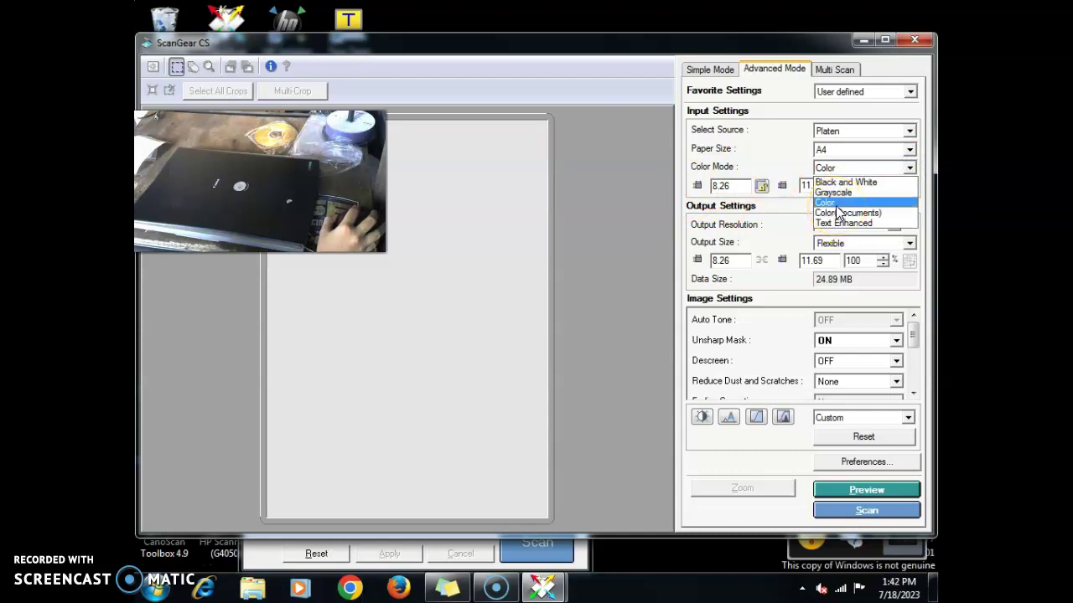
pyautogui.click(829, 203)
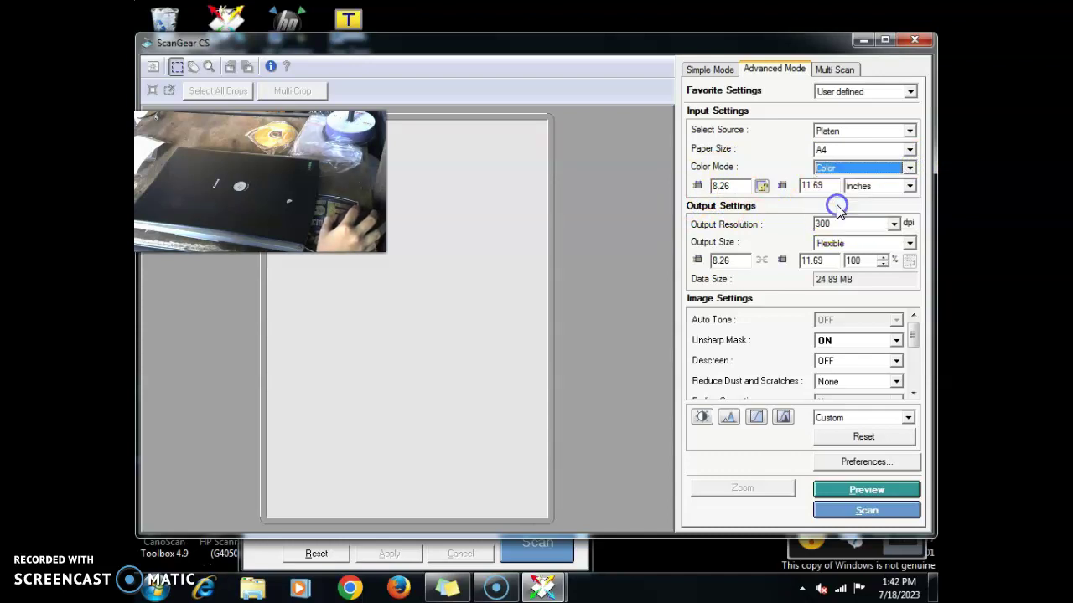
pyautogui.click(894, 224)
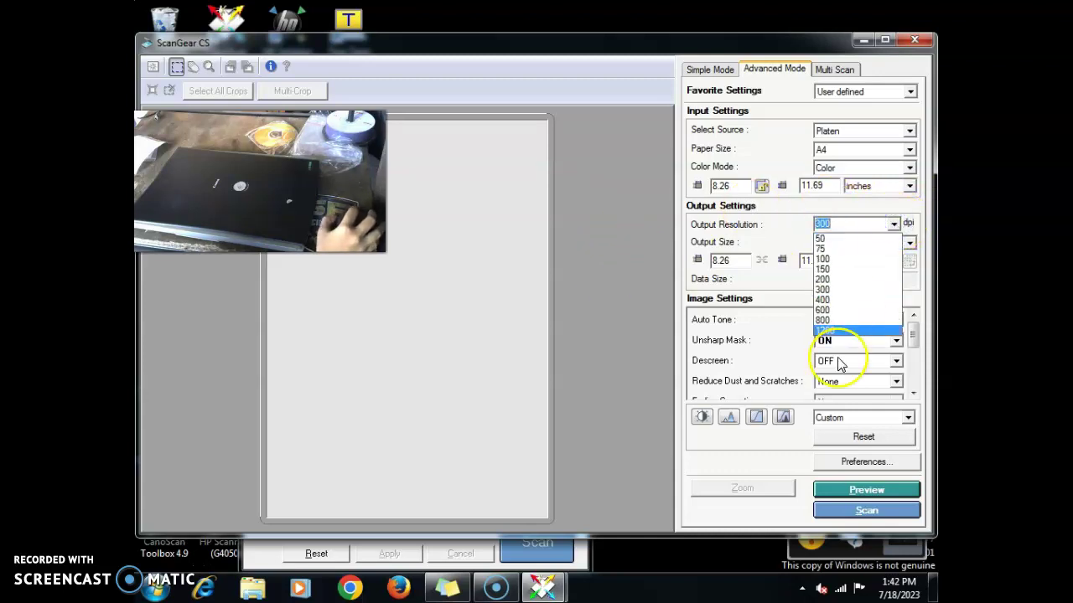
pyautogui.click(835, 280)
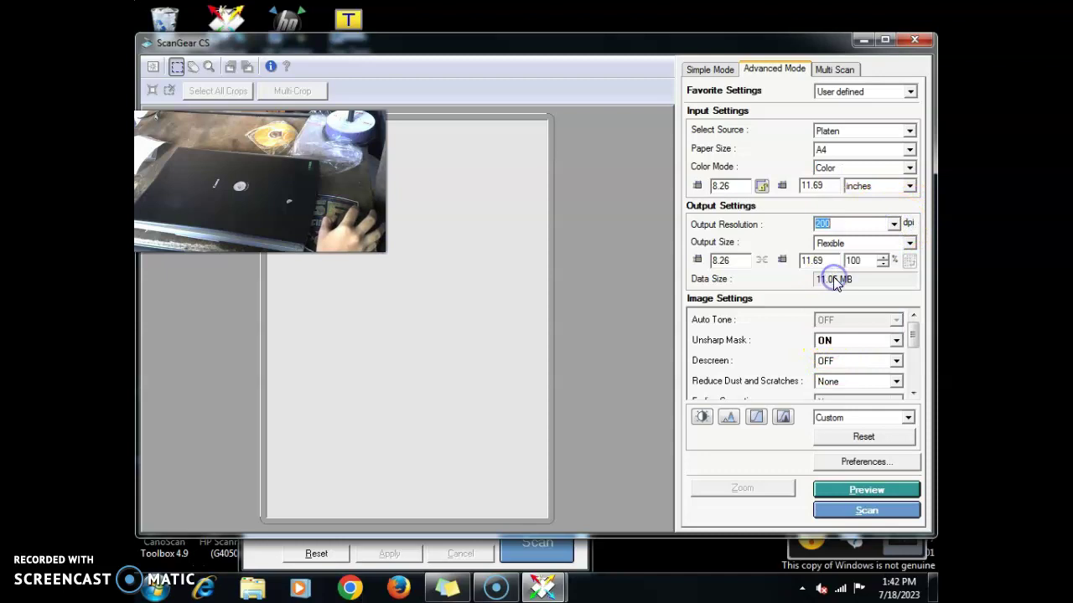
# - Preview the test print page and adjust all four sides of the crop frame to about 7.55 by 11.16 inches
pyautogui.click(852, 492)
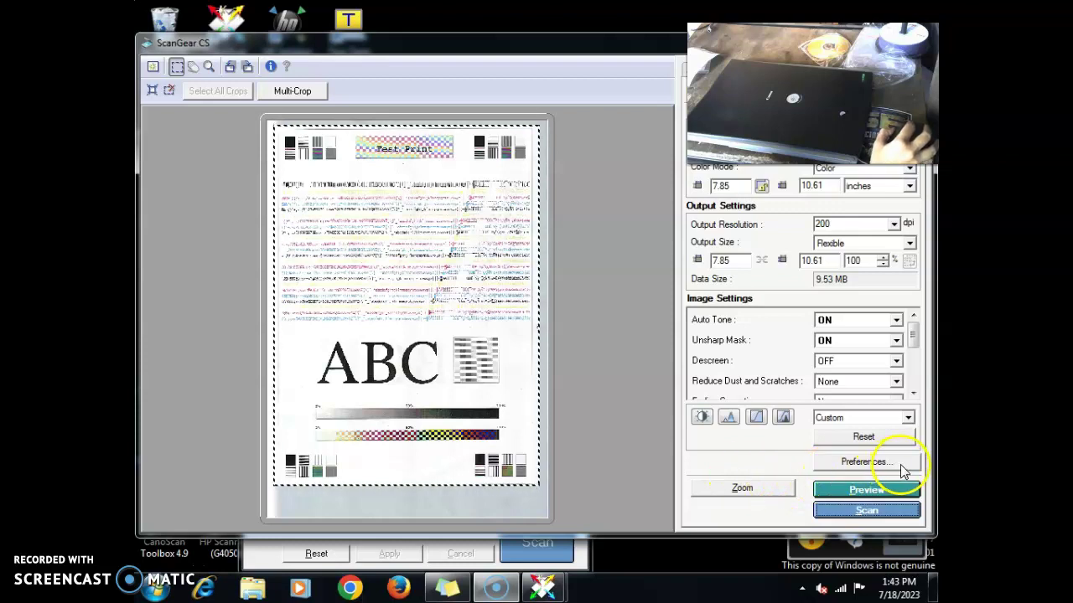
pyautogui.click(406, 484)
pyautogui.moveTo(406, 484); pyautogui.dragTo(411, 508)
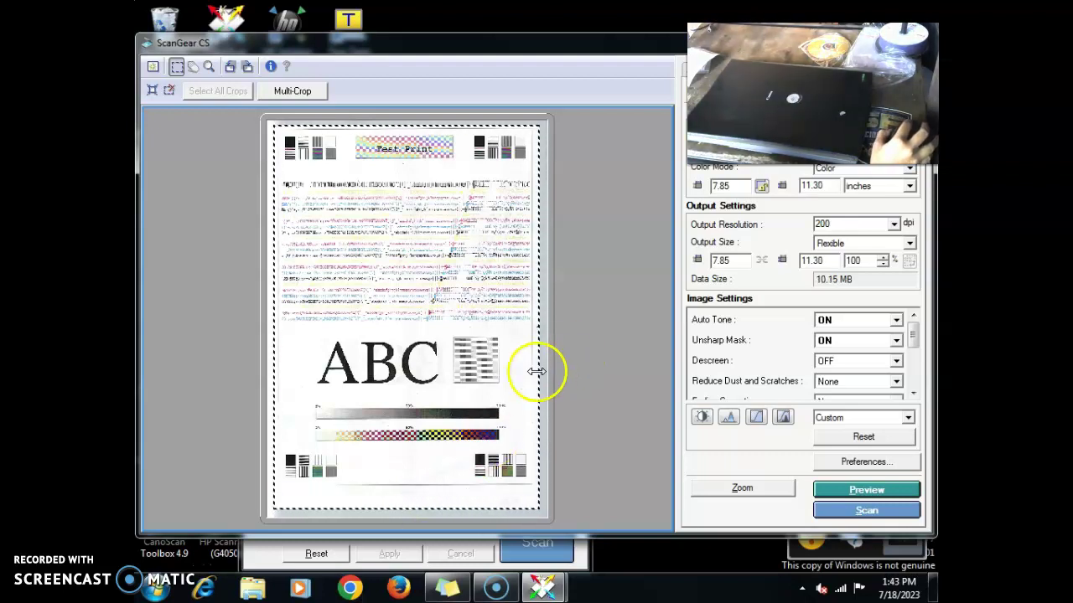
pyautogui.moveTo(539, 313); pyautogui.dragTo(533, 312)
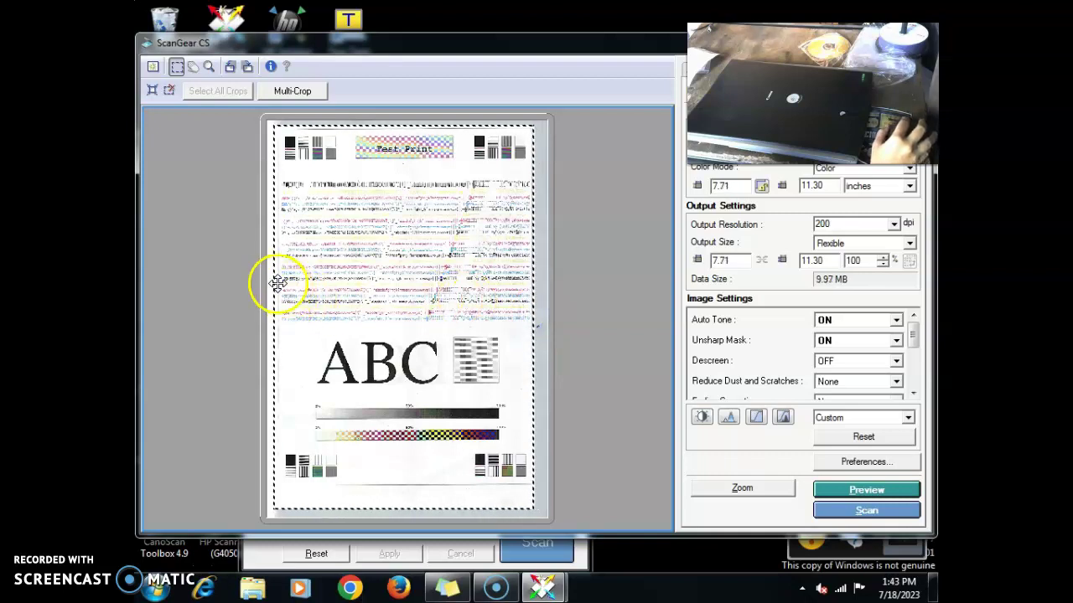
pyautogui.moveTo(372, 125); pyautogui.dragTo(374, 129)
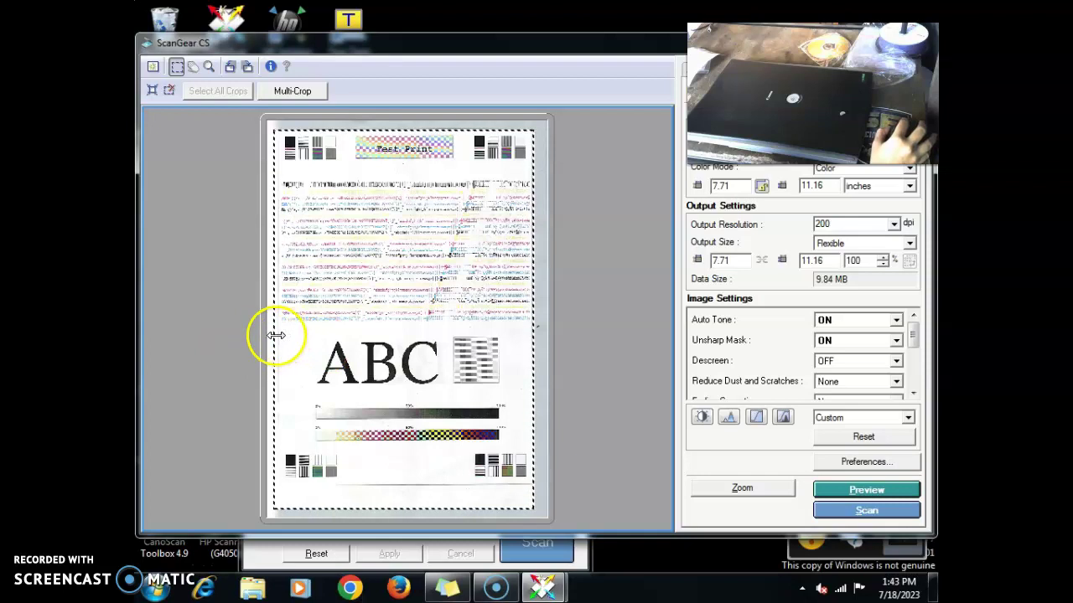
pyautogui.moveTo(277, 335); pyautogui.dragTo(281, 337)
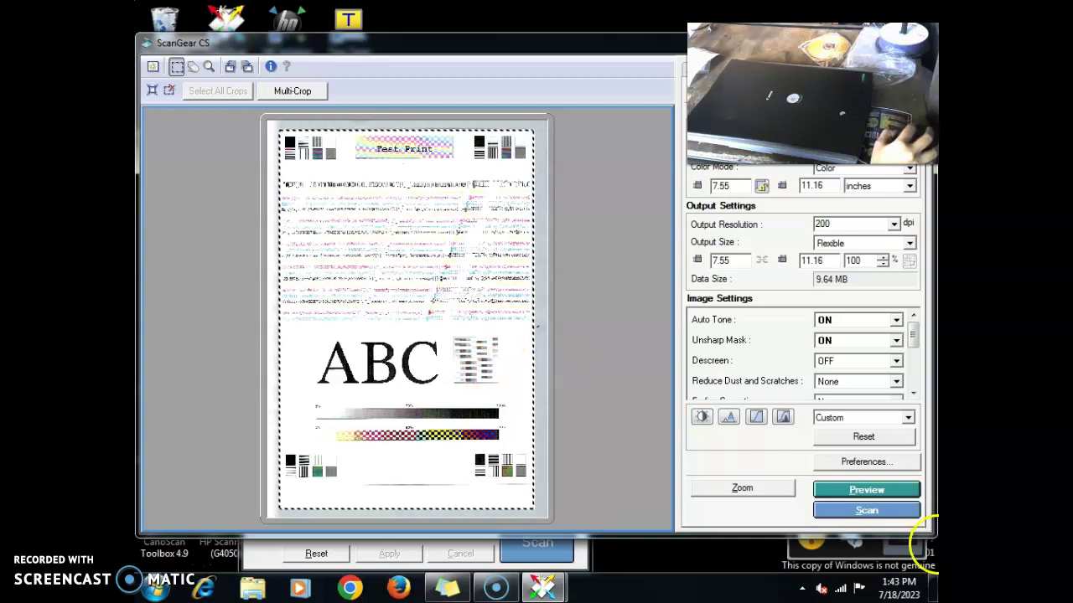
# - Scan the cropped test print page in color at 200 dpi and save it as a PDF
pyautogui.click(864, 509)
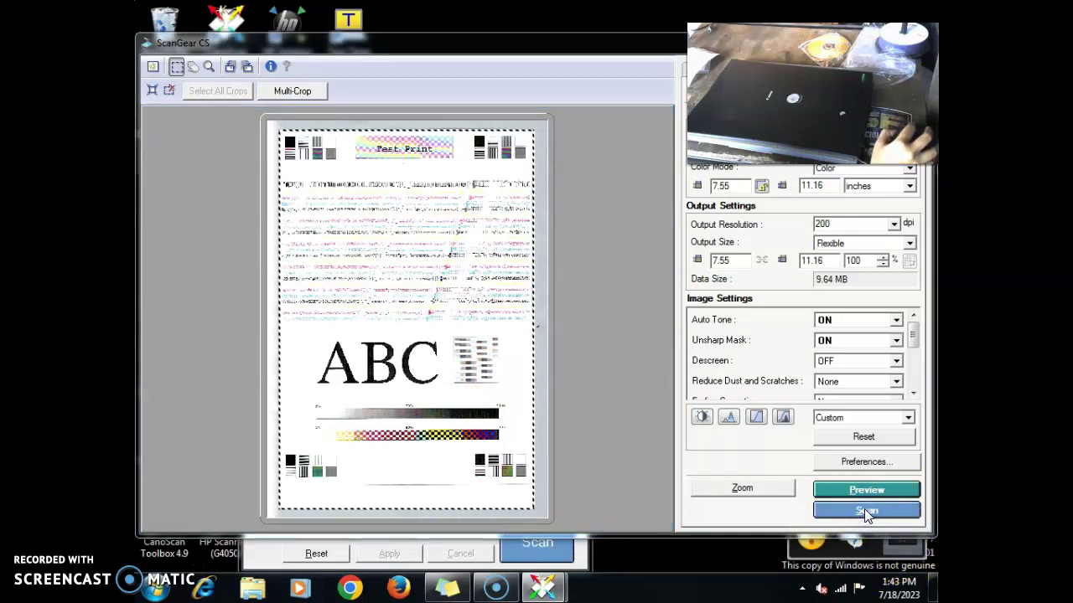
pyautogui.click(833, 545)
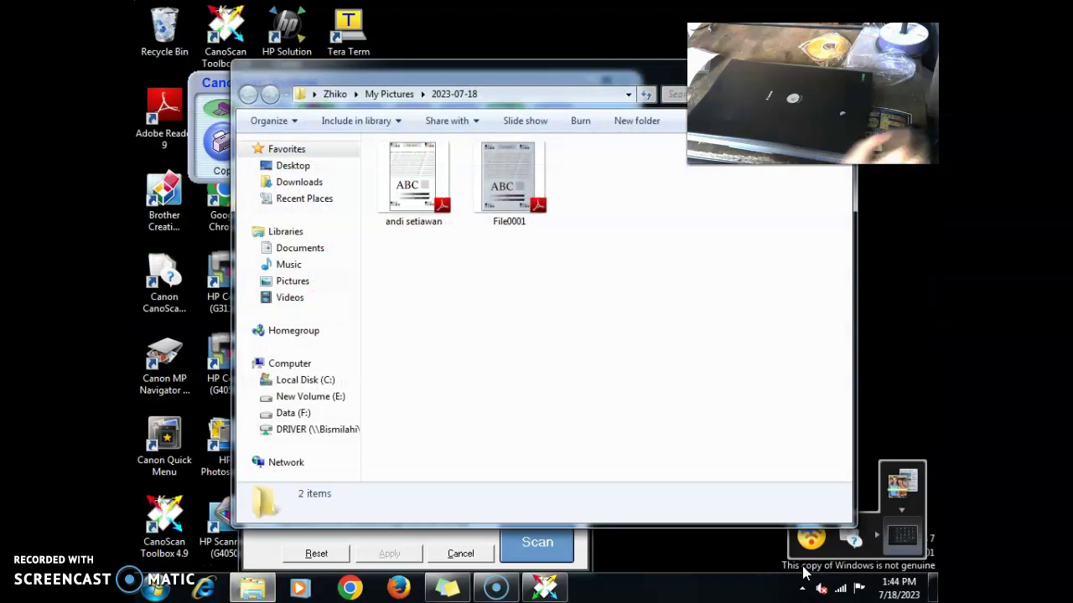
# - Open the newly scanned PDF from the 2023-07-18 folder in Adobe Reader and examine the text, ABC sample and gradient bars
pyautogui.doubleClick(433, 203)
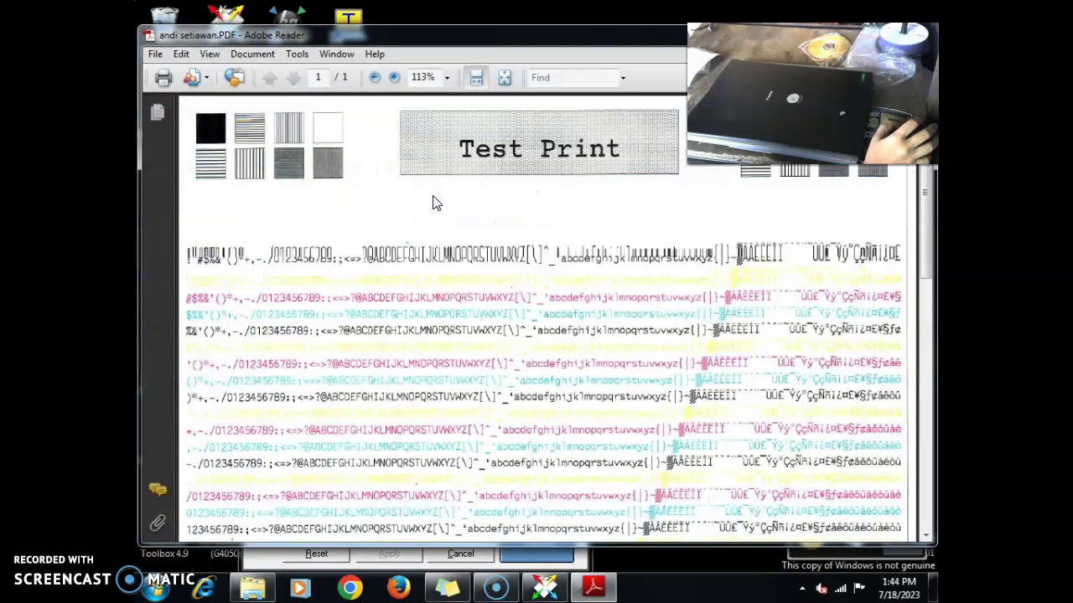
pyautogui.click(587, 333)
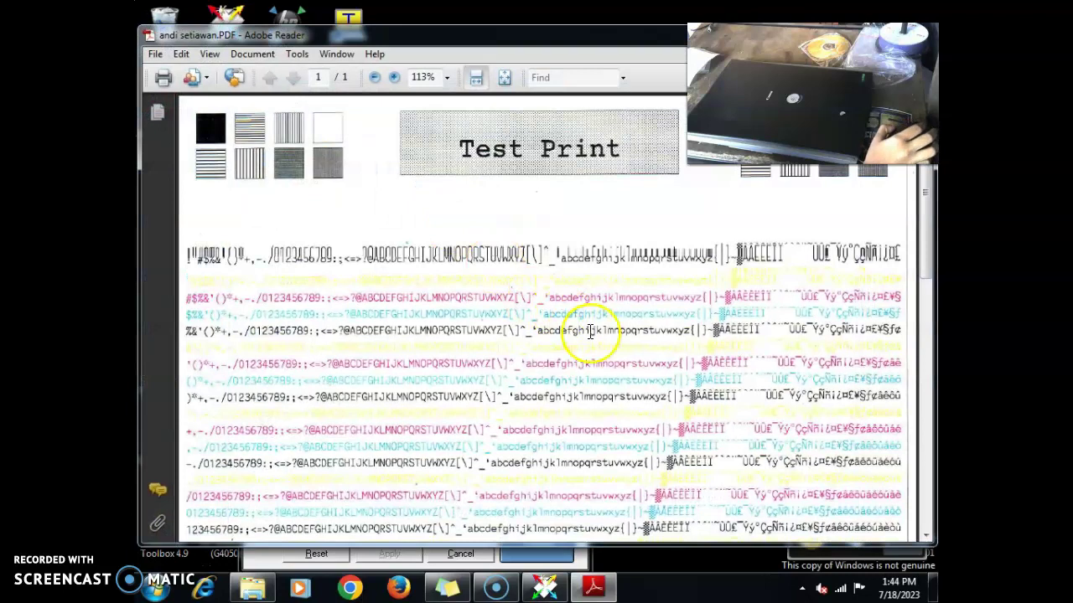
pyautogui.scroll(-10, 590, 333)
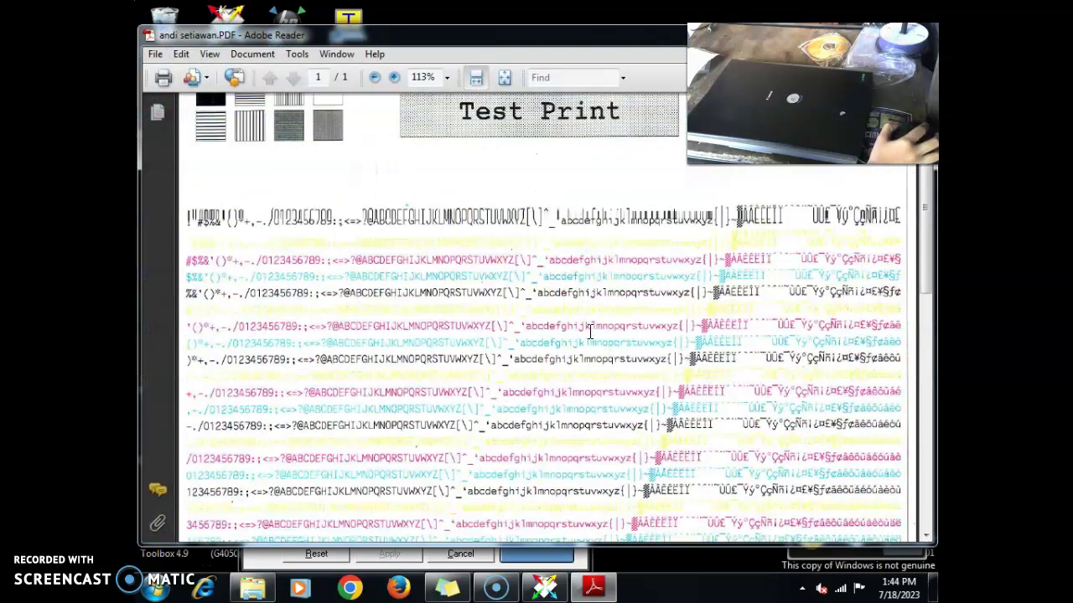
pyautogui.scroll(-5, 591, 340)
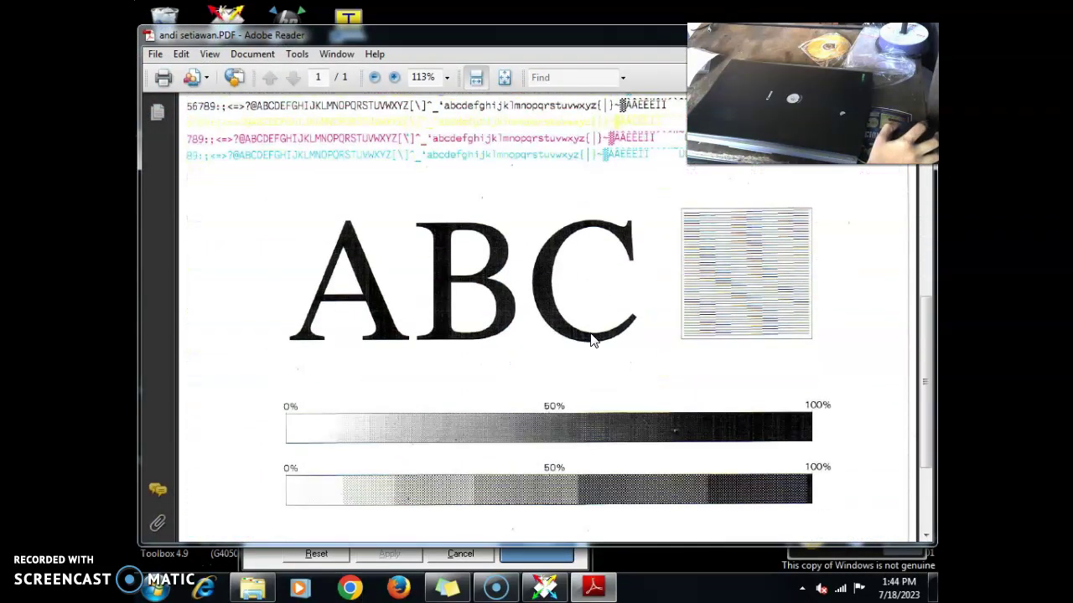
pyautogui.scroll(4, 591, 339)
pyautogui.scroll(6, 590, 339)
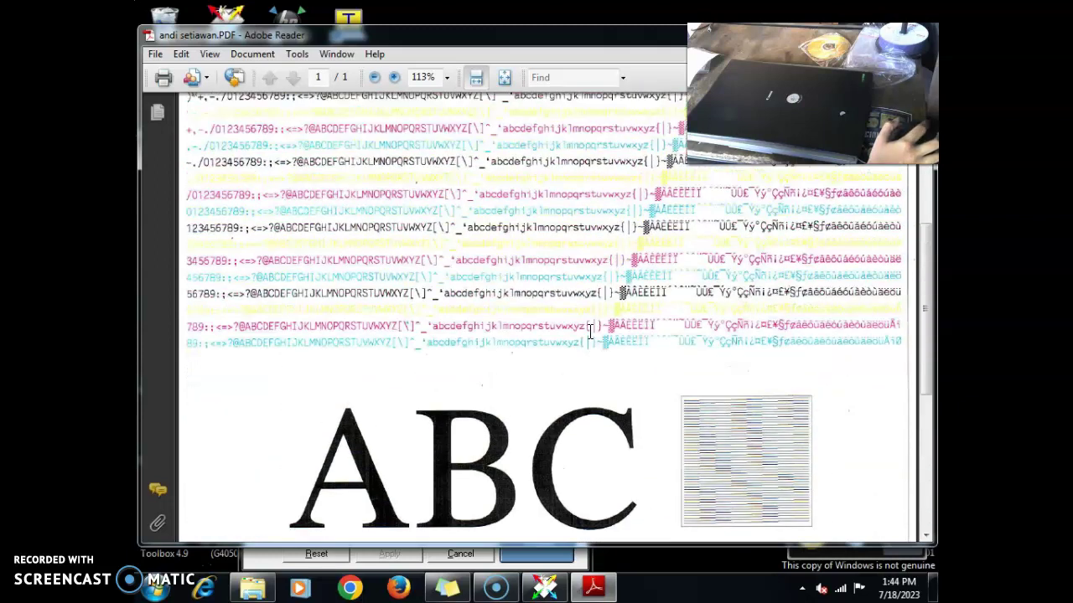